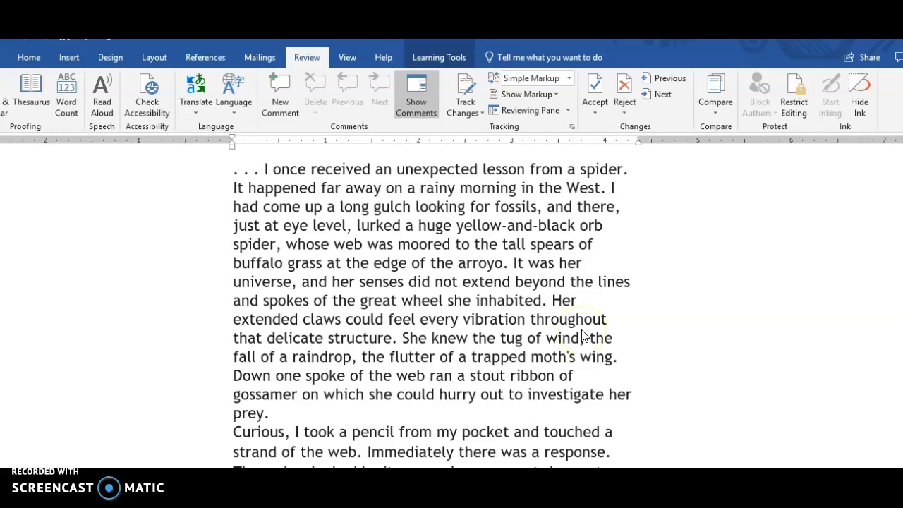
# Copy the opening paragraph of the passage, from ". . . I once received an unexpected lesson" through "investigate her prey.".
pyautogui.click(232, 172)
pyautogui.moveTo(234, 174); pyautogui.dragTo(458, 413)
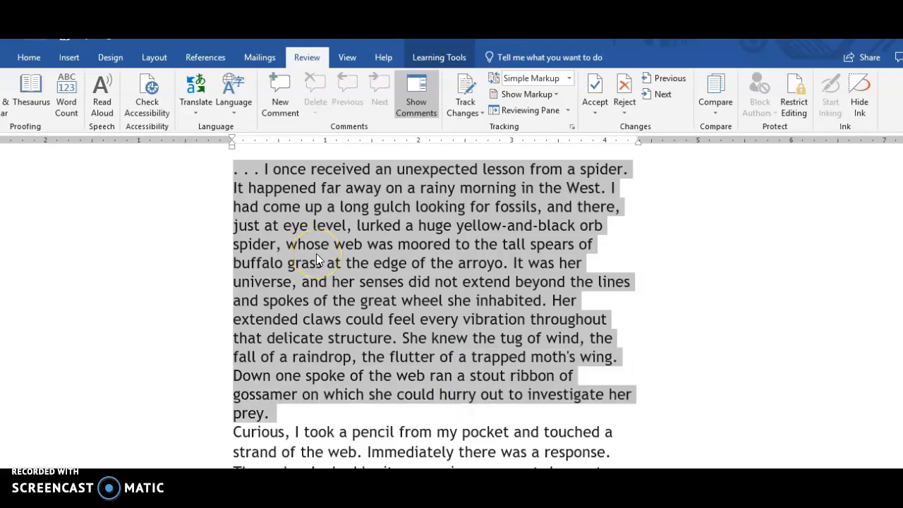
pyautogui.rightClick(376, 227)
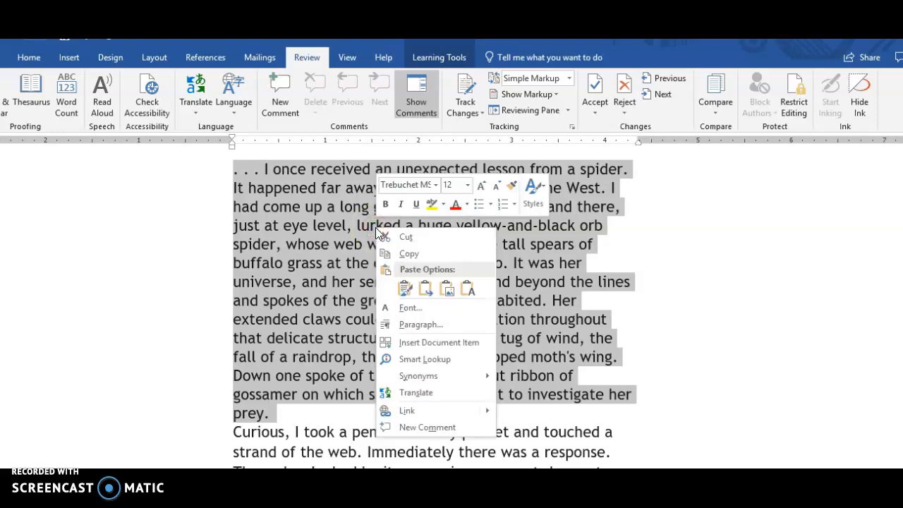
pyautogui.click(413, 259)
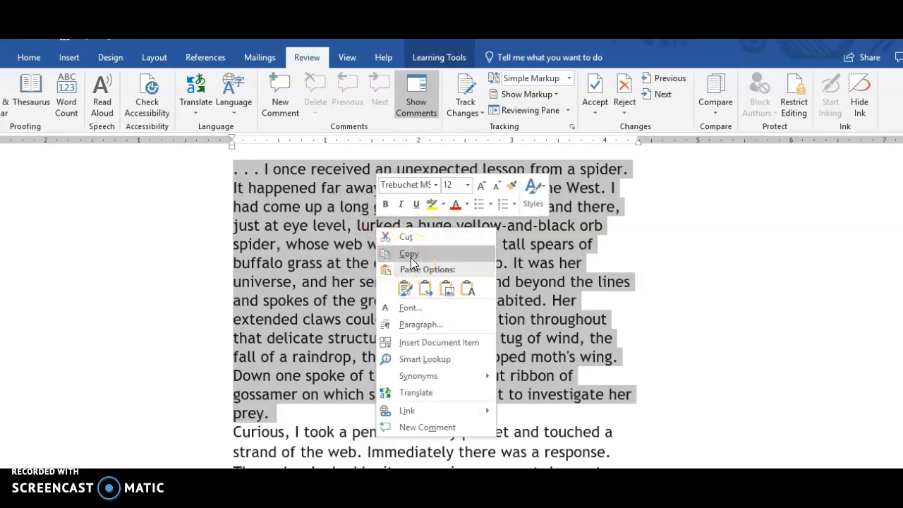
pyautogui.click(636, 333)
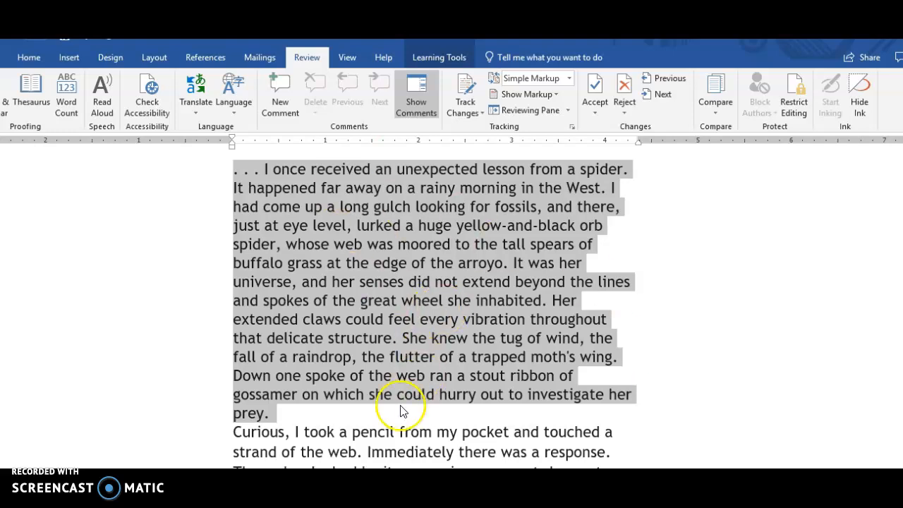
# Create a new blank document for the copied excerpt.
pyautogui.click(389, 425)
pyautogui.moveTo(419, 467)
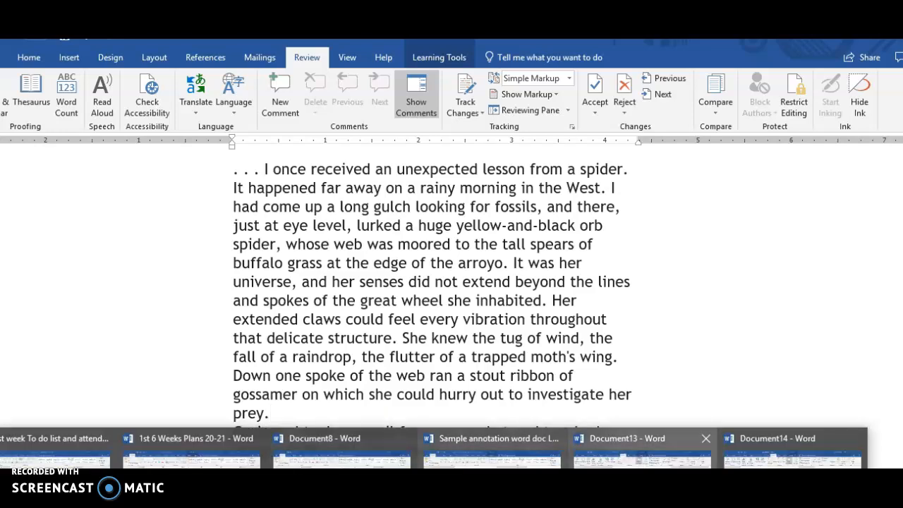
pyautogui.click(492, 455)
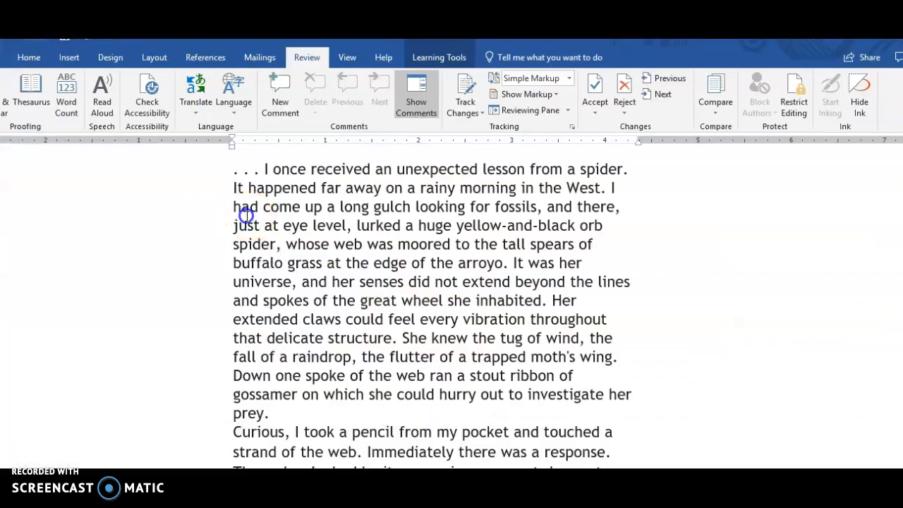
pyautogui.click(1, 63)
pyautogui.click(3, 115)
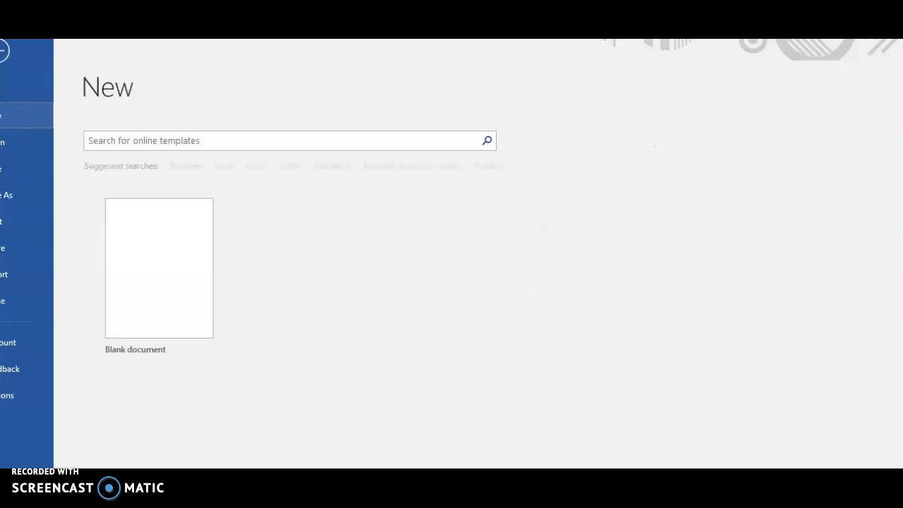
pyautogui.click(196, 191)
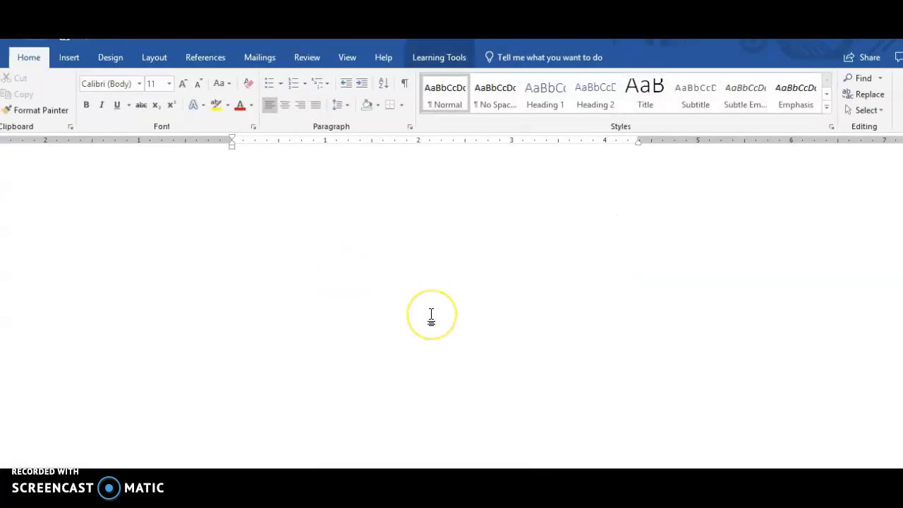
# Paste the copied paragraph into the blank document, keeping its source formatting.
pyautogui.hotkey('ctrl', 'v')
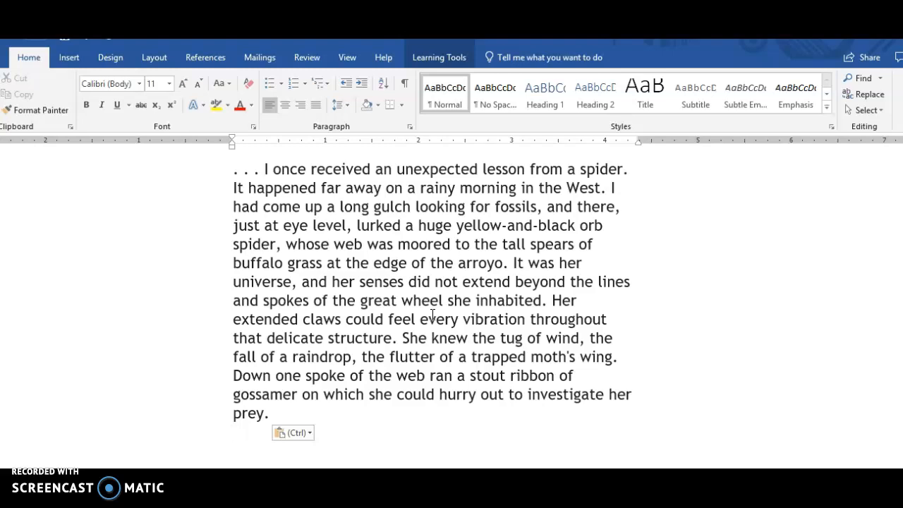
pyautogui.hotkey('ctrl', 'z')
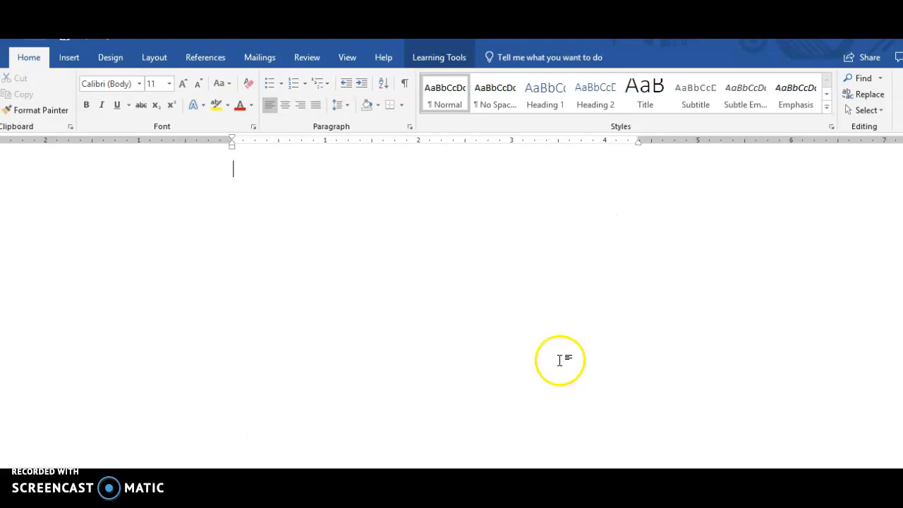
pyautogui.rightClick(445, 229)
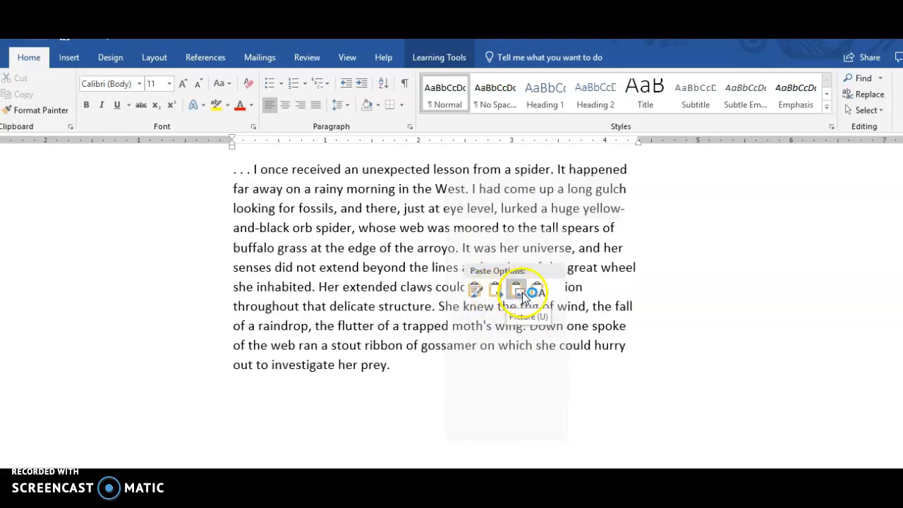
pyautogui.click(475, 290)
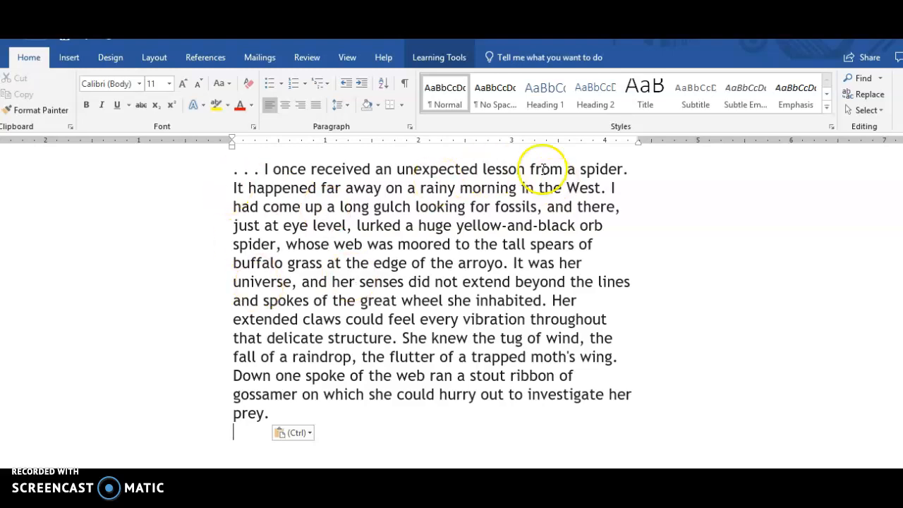
# Attach a new comment to the words "from a spider" in the first sentence.
pyautogui.moveTo(543, 168); pyautogui.dragTo(618, 167)
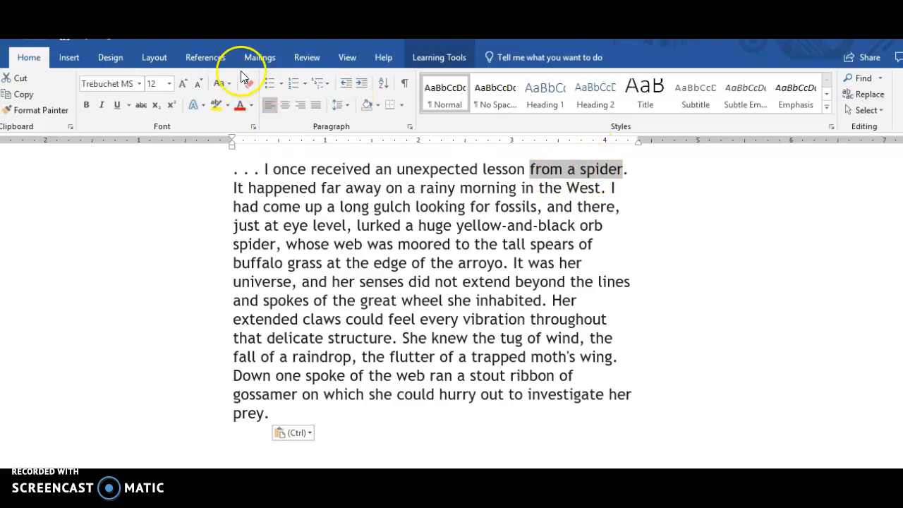
pyautogui.click(460, 182)
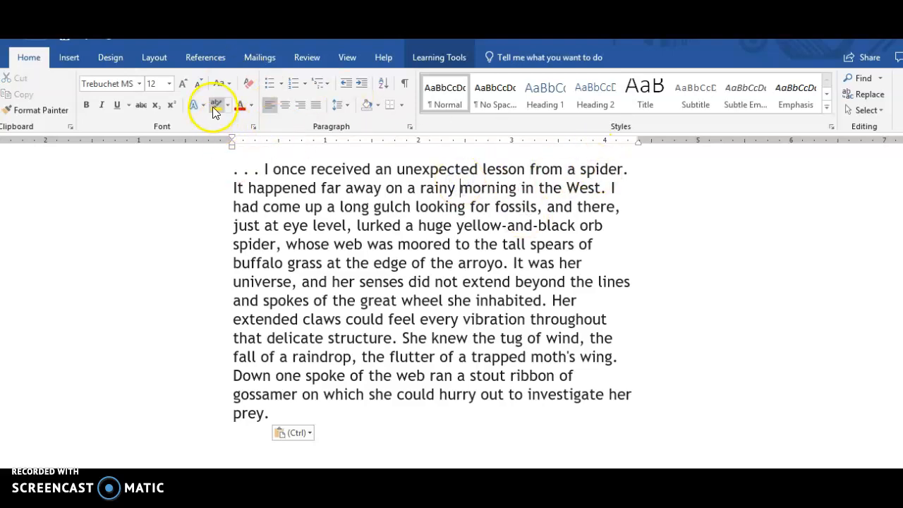
pyautogui.moveTo(529, 169); pyautogui.dragTo(624, 169)
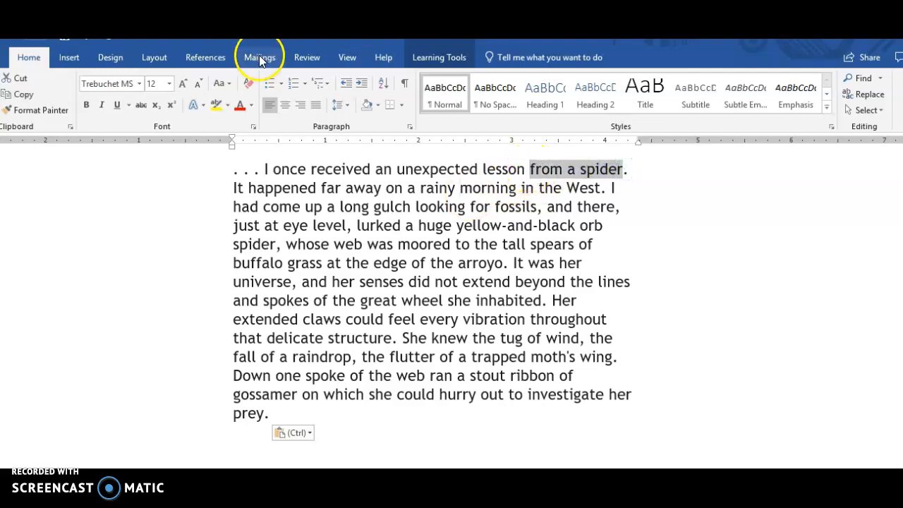
pyautogui.click(308, 60)
pyautogui.click(296, 100)
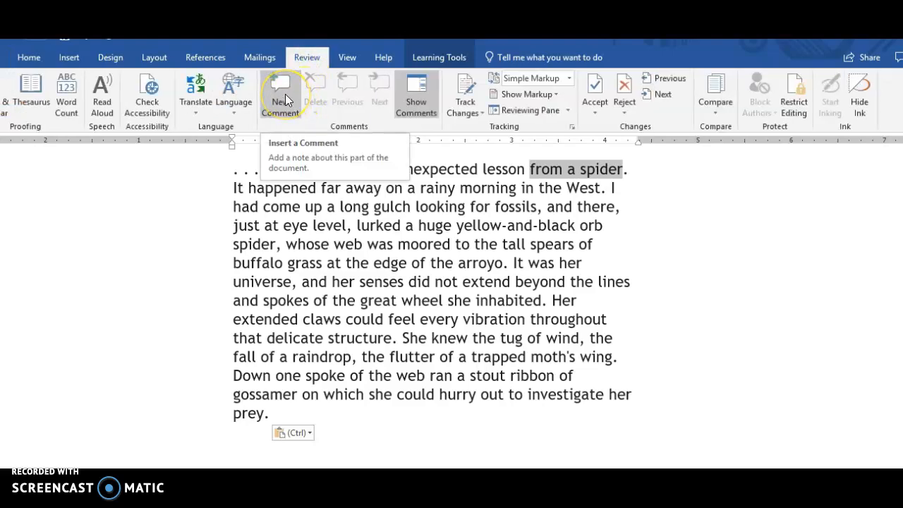
pyautogui.click(285, 93)
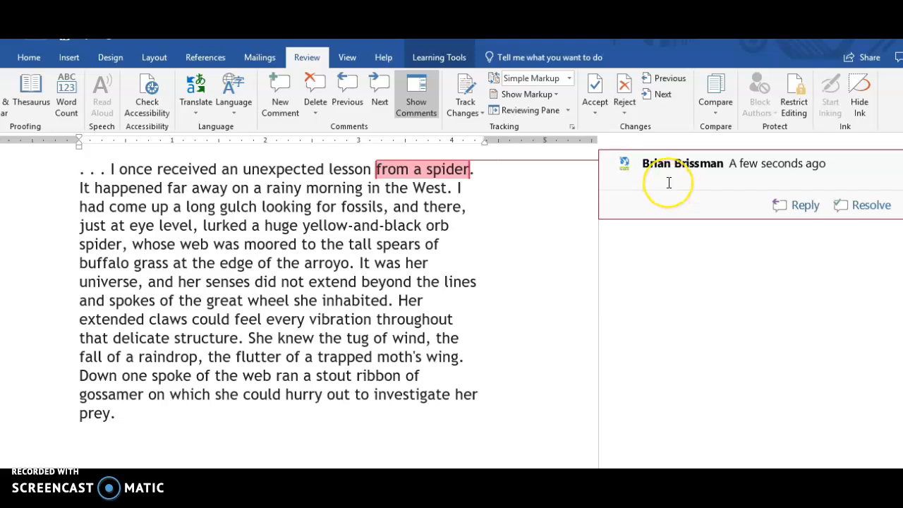
# Write "Spiders are unusual teachers. They are sometimes seen as clever." as the text of the new comment.
pyautogui.write('Spiders are unusua')
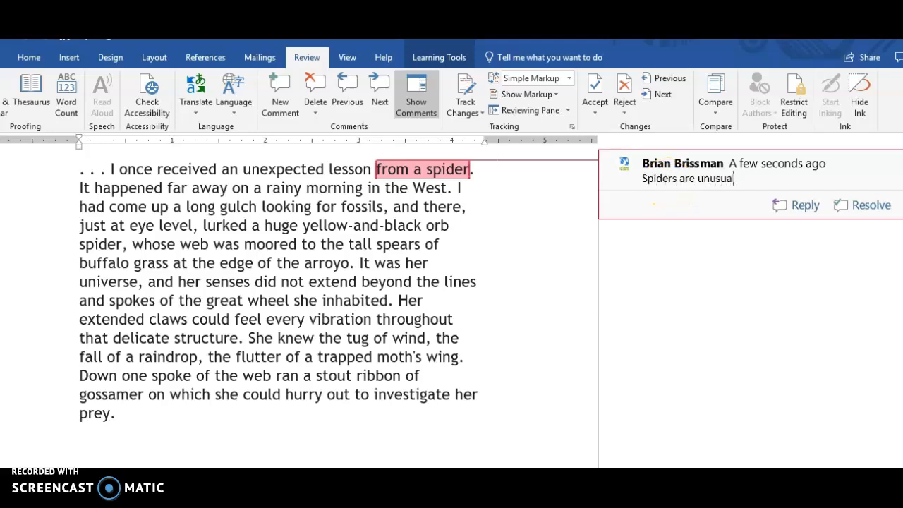
pyautogui.write('l teachers. They a')
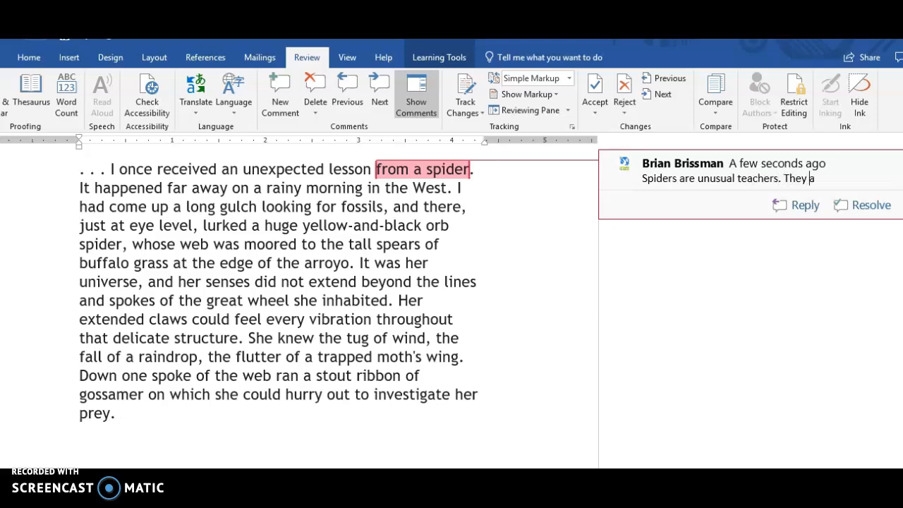
pyautogui.write('re sometimes eee')
pyautogui.press('BackSpace')
pyautogui.press('BackSpace')
pyautogui.press('BackSpace')
pyautogui.press('BackSpace')
pyautogui.write('seen as clever.')
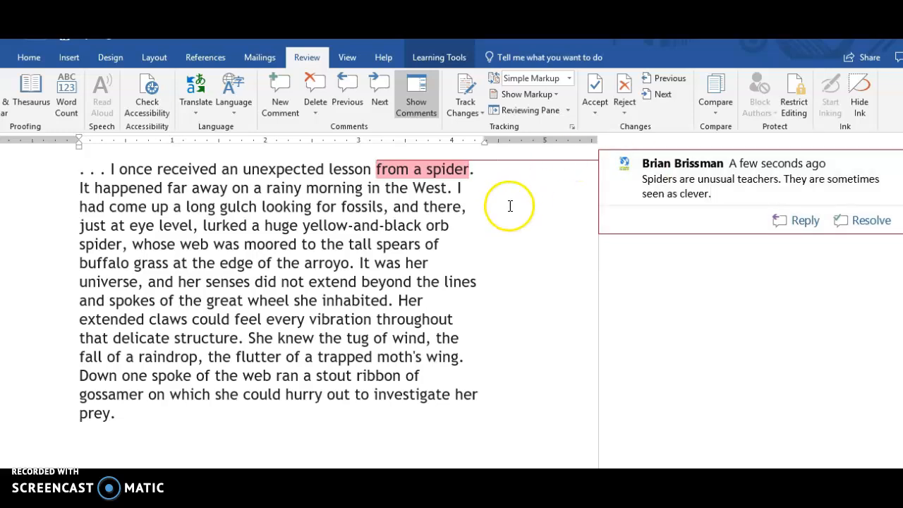
pyautogui.click(370, 224)
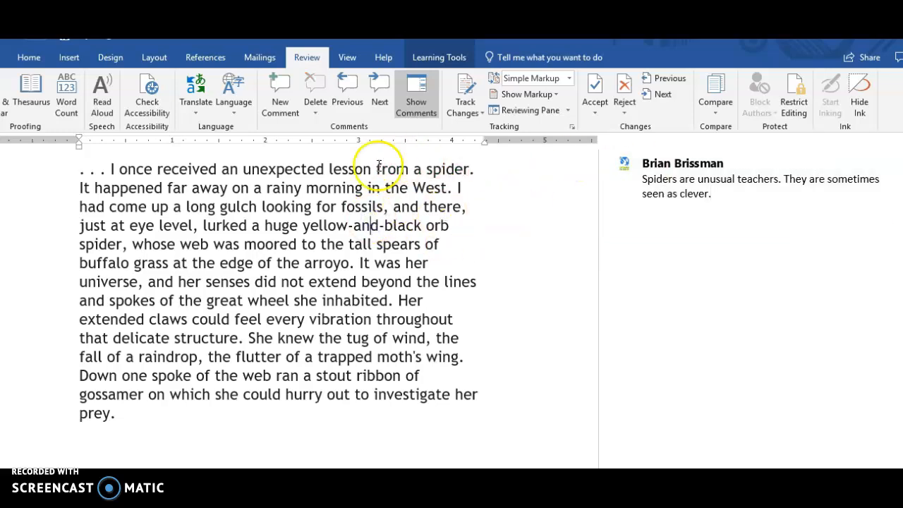
pyautogui.moveTo(697, 174)
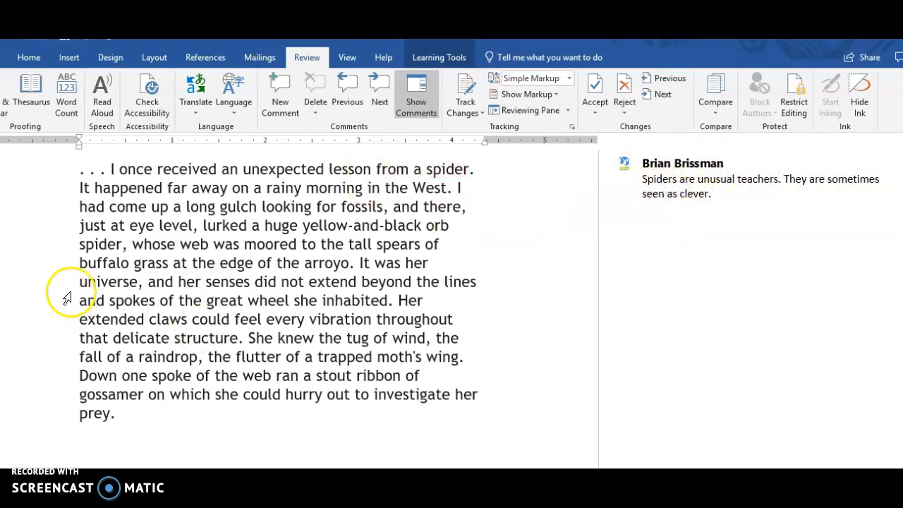
# Add a comment reading "What's an arroyo?" to the phrase "edge of the arroyo".
pyautogui.moveTo(228, 267); pyautogui.dragTo(330, 264)
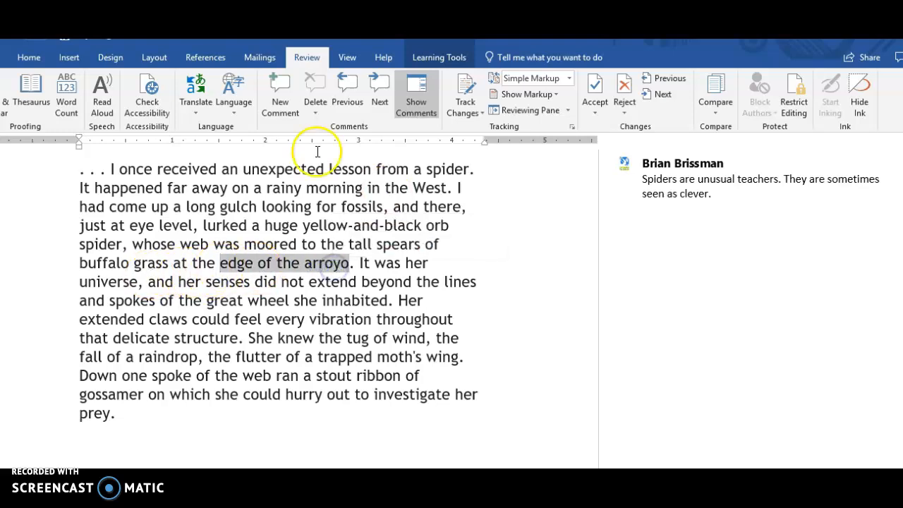
pyautogui.click(280, 93)
pyautogui.write("What's an arroyo?")
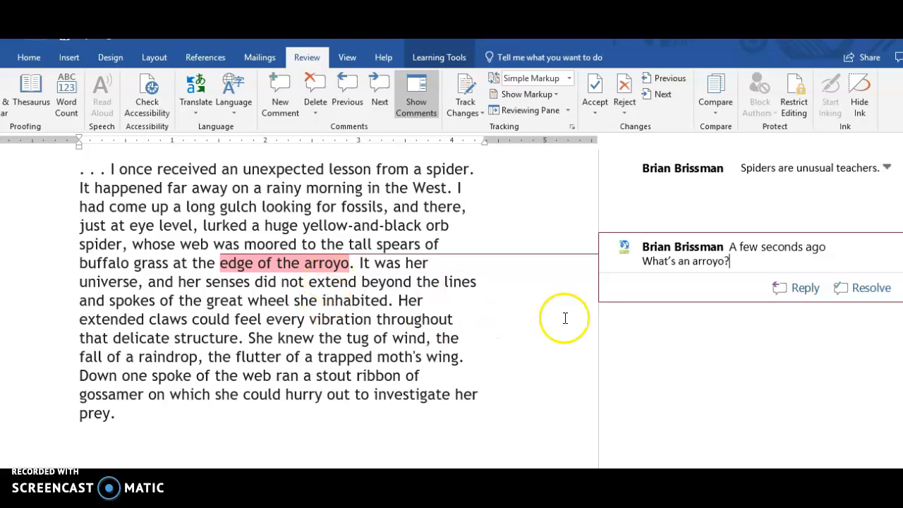
pyautogui.click(201, 283)
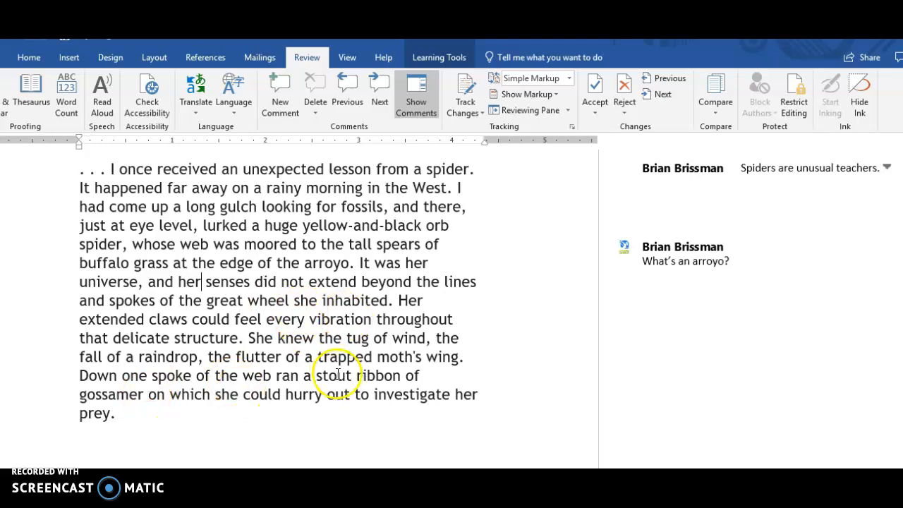
# Add a comment reading "This part is my favorite" to the paragraph from "I once received" through "prey.".
pyautogui.moveTo(228, 411); pyautogui.dragTo(101, 169)
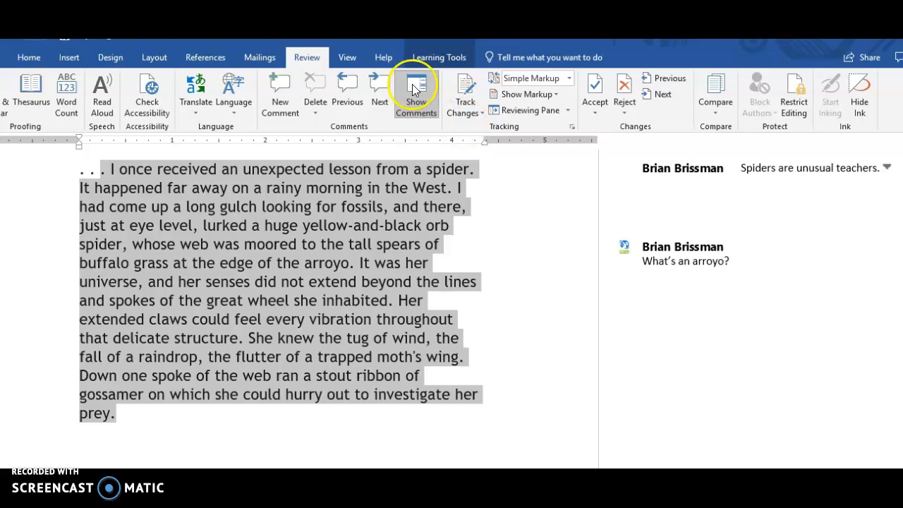
pyautogui.click(280, 89)
pyautogui.write('This part is my favortie')
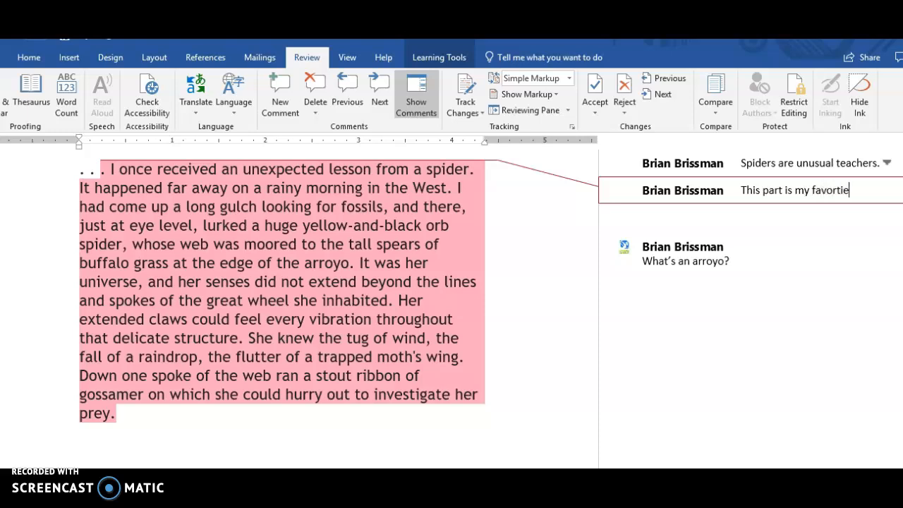
pyautogui.press('BackSpace')
pyautogui.press('BackSpace')
pyautogui.press('BackSpace')
pyautogui.write('ite')
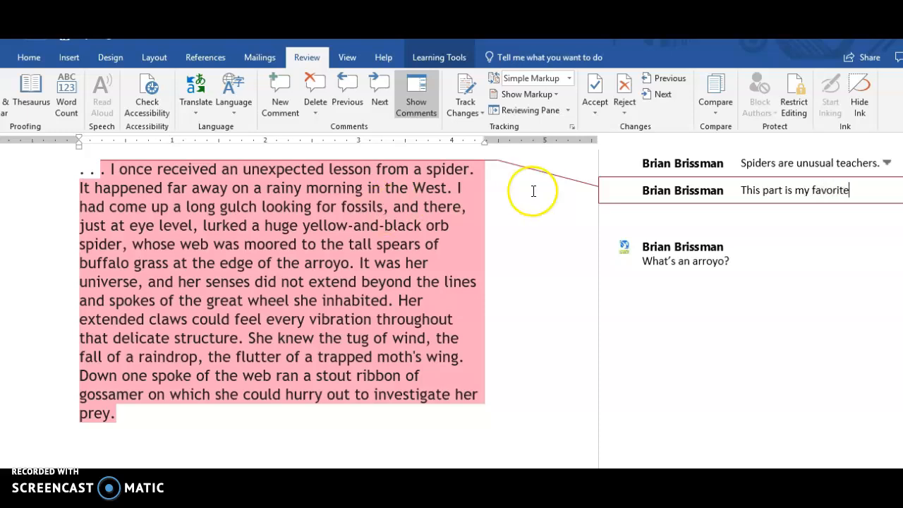
pyautogui.click(341, 232)
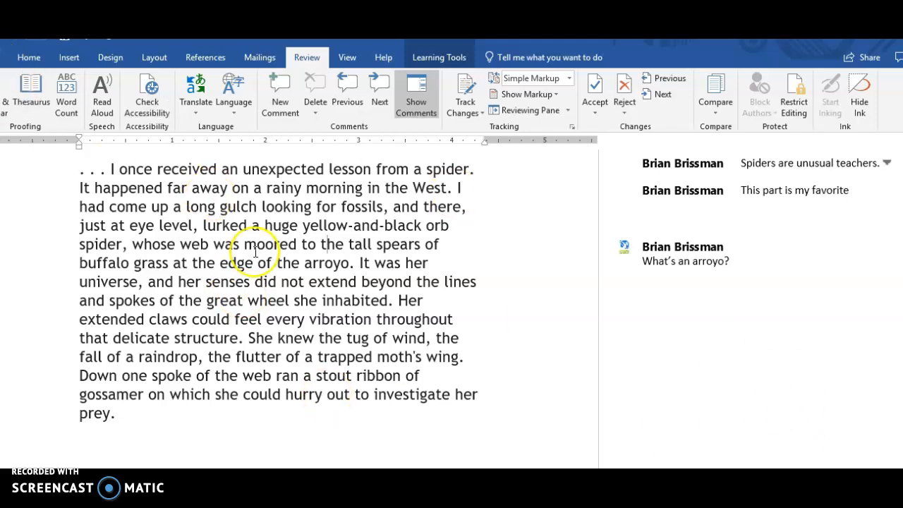
pyautogui.moveTo(255, 252)
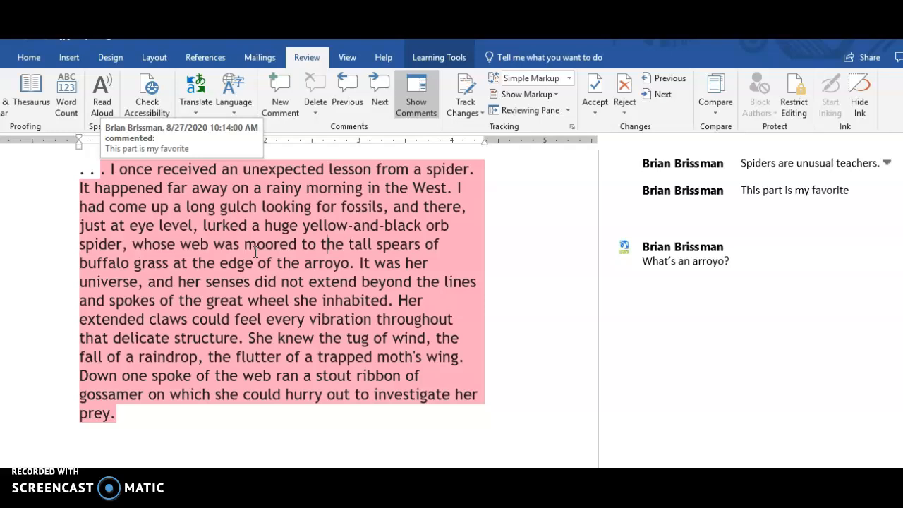